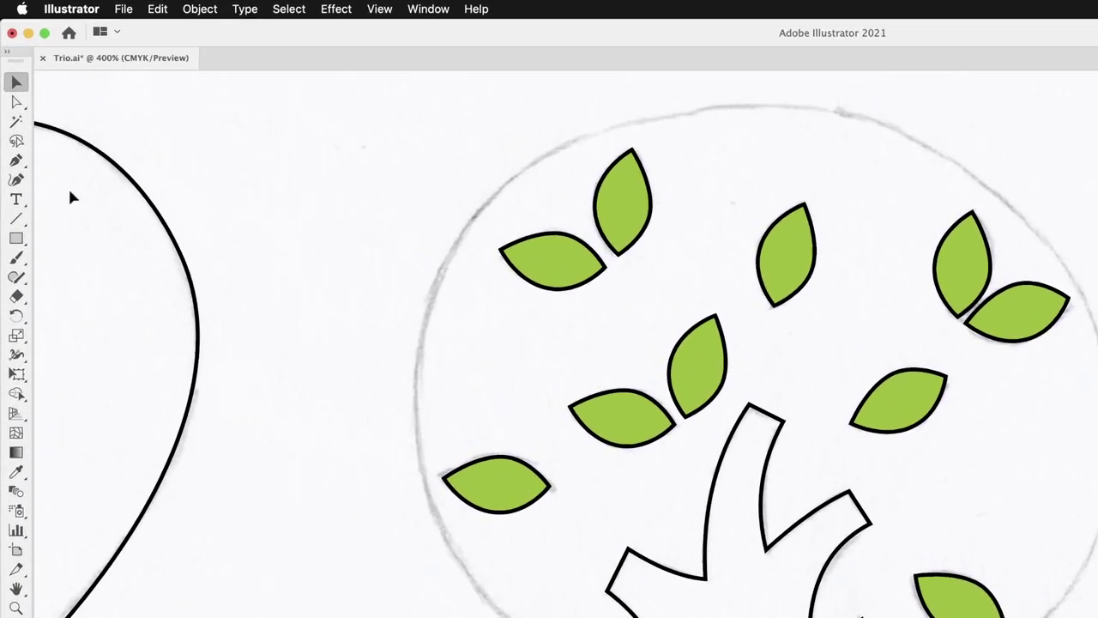
Select the Ellipse Tool from the shape flyout and set its fill to None.
left_click(19, 337)
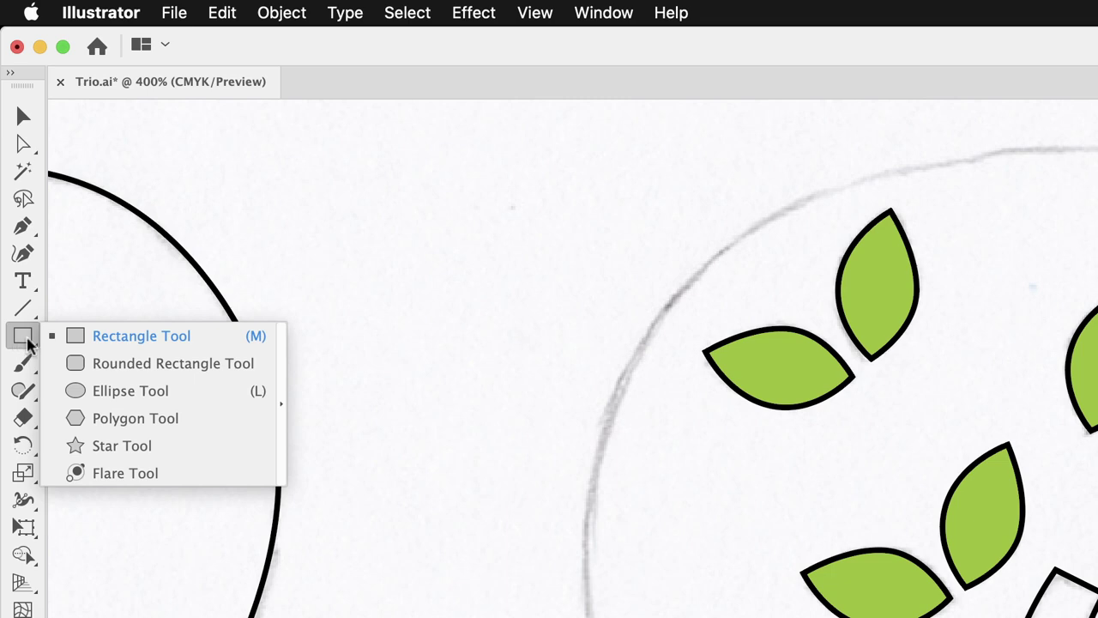
left_click(196, 393)
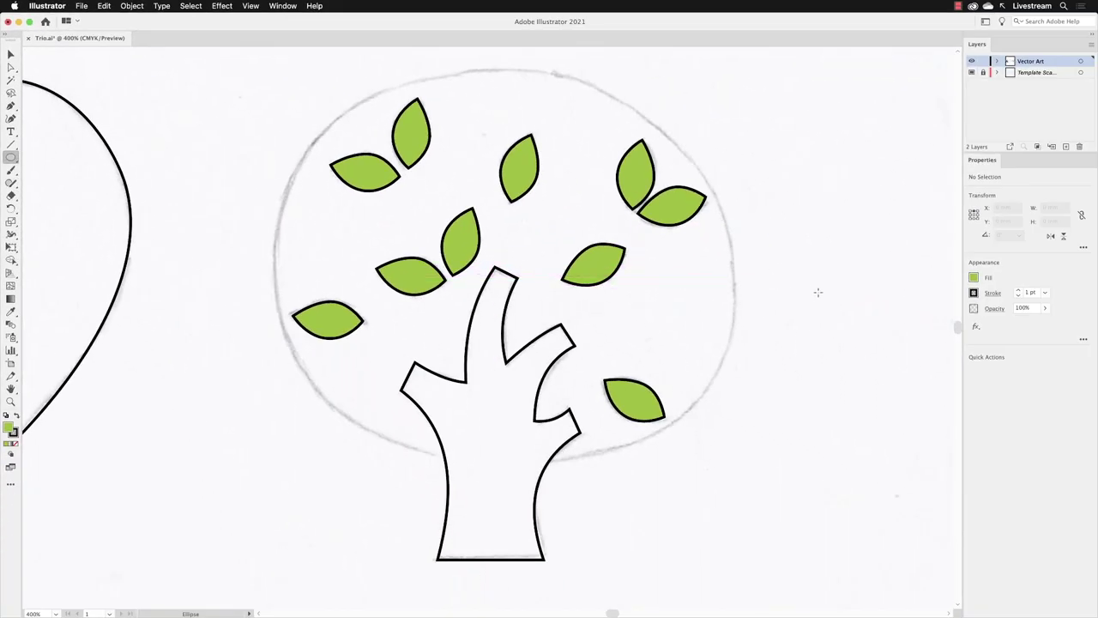
left_click(974, 277)
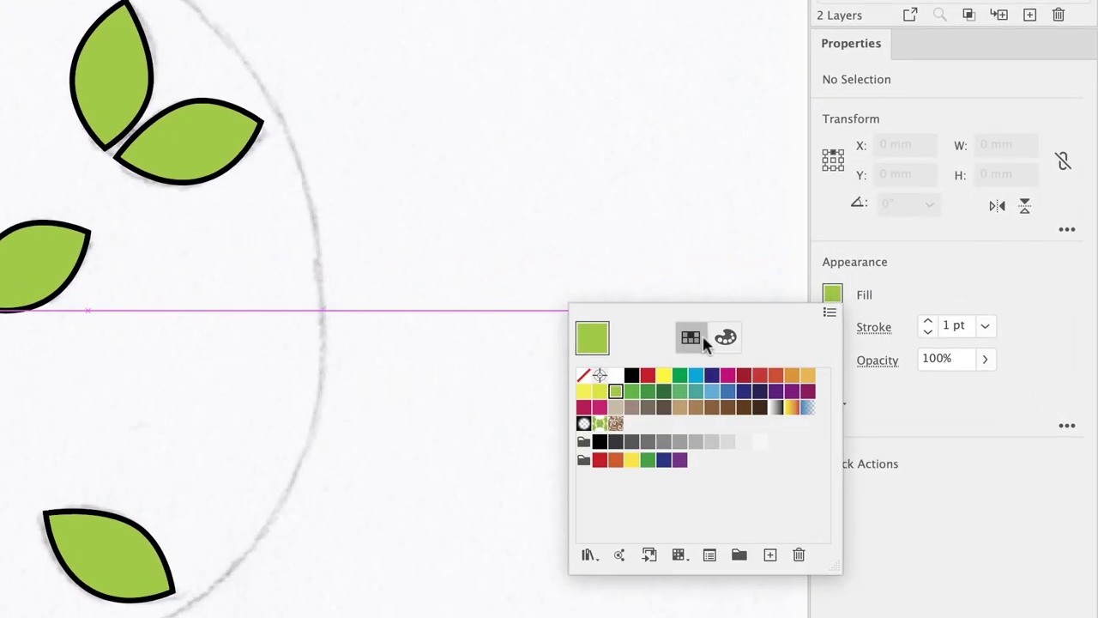
left_click(583, 378)
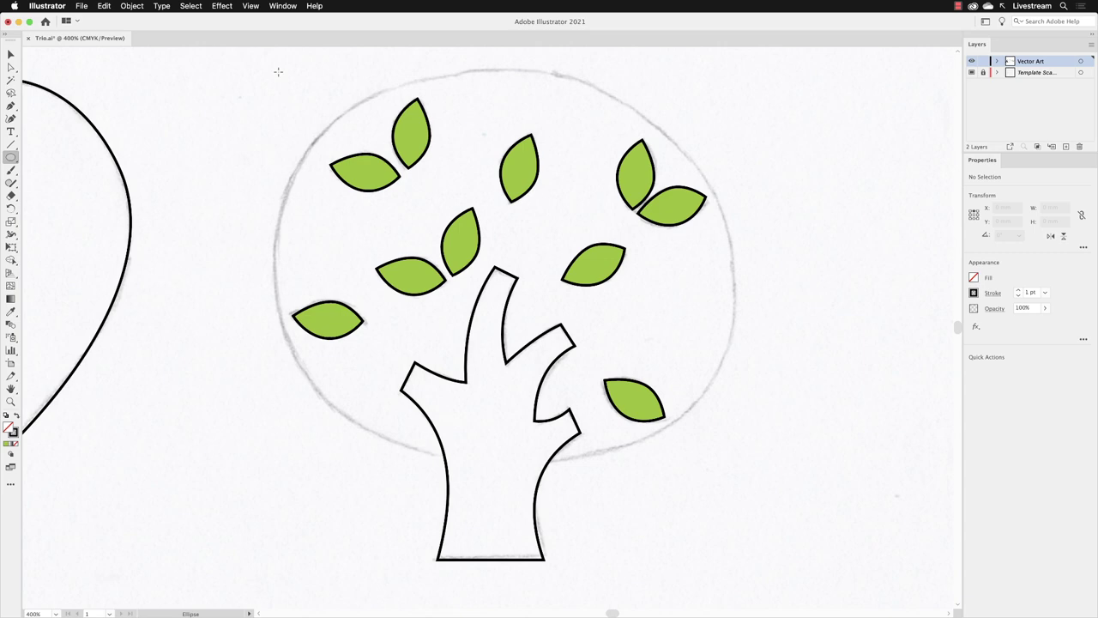
Draw an unfilled ellipse of about 63.5 × 53.9 mm enclosing the sketched crown and its leaves.
left_click_drag(278, 71, 742, 465)
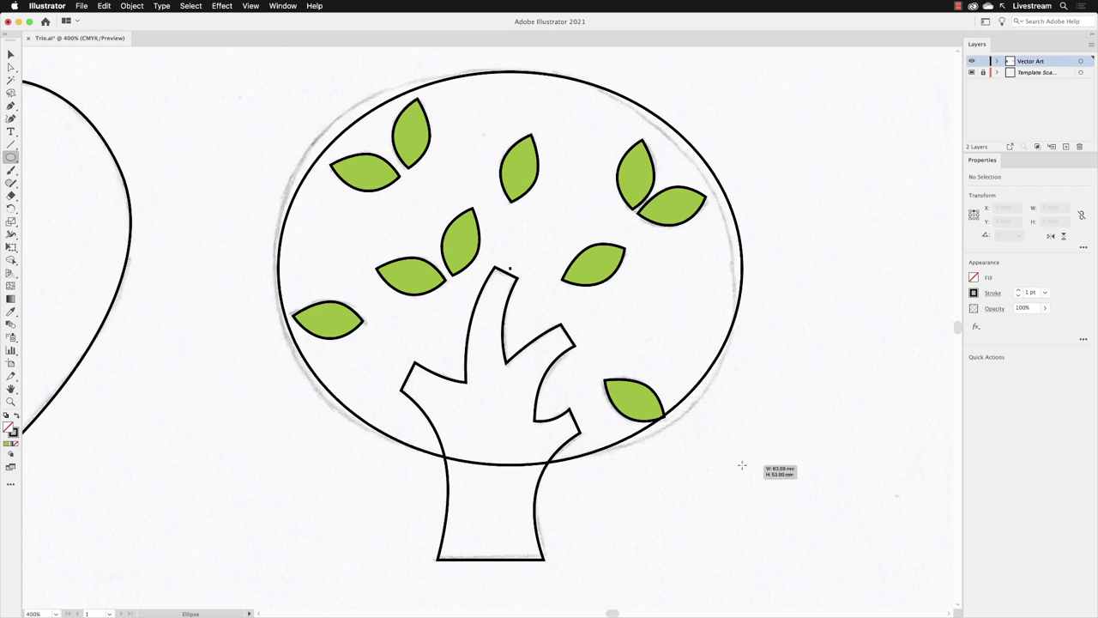
left_click_drag(742, 466, 743, 465)
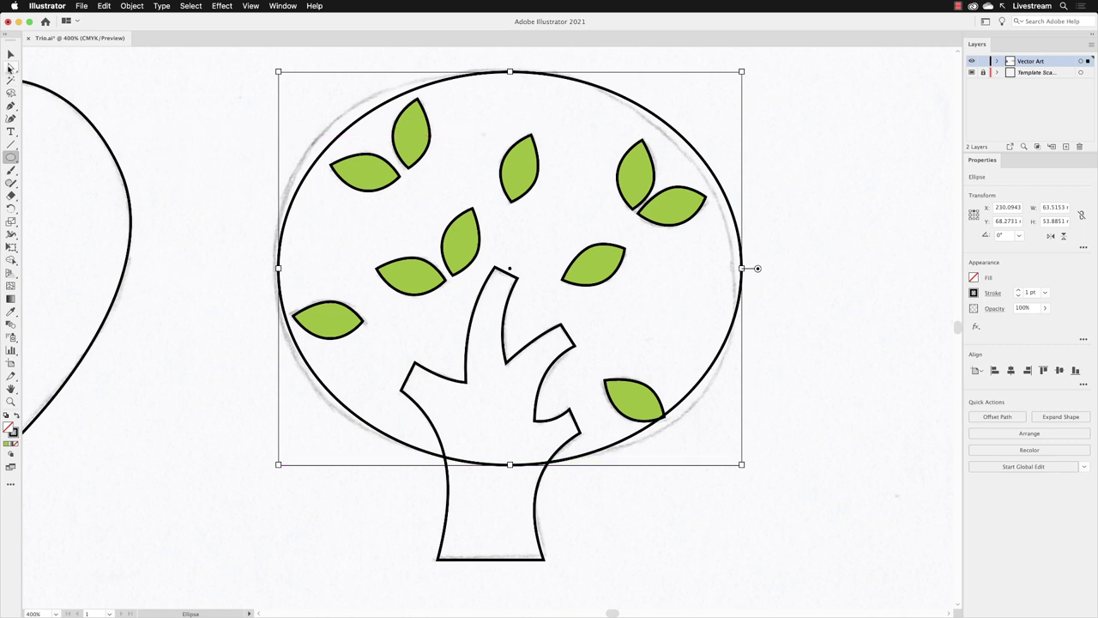
Drag the ellipse's anchors and handles to trace the sketched crown, with a lower, flatter bottom.
left_click(10, 67)
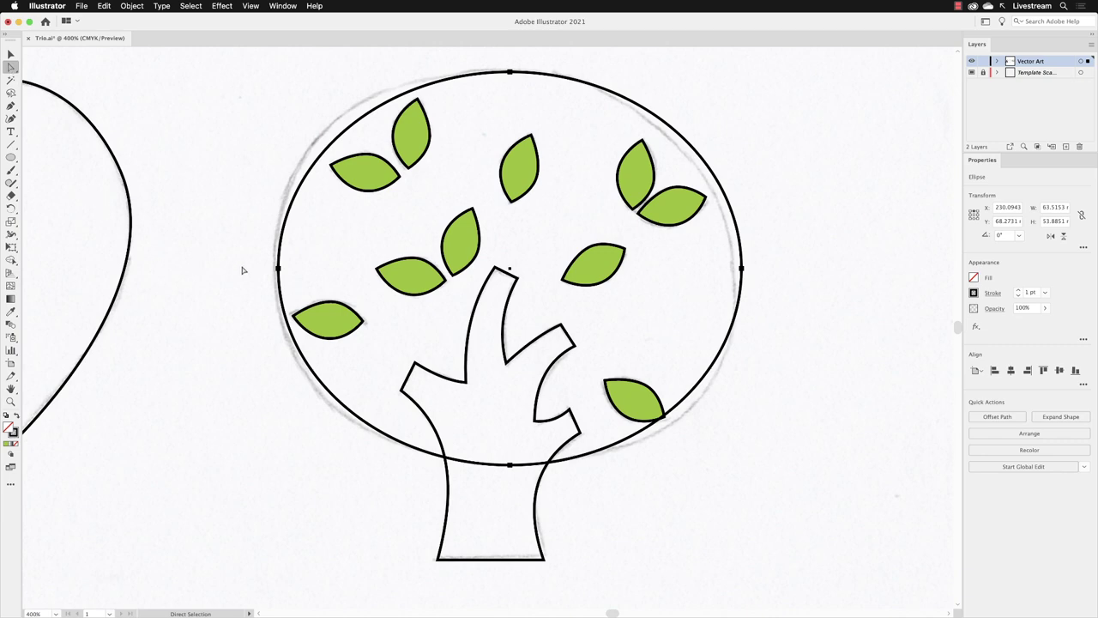
left_click(278, 268)
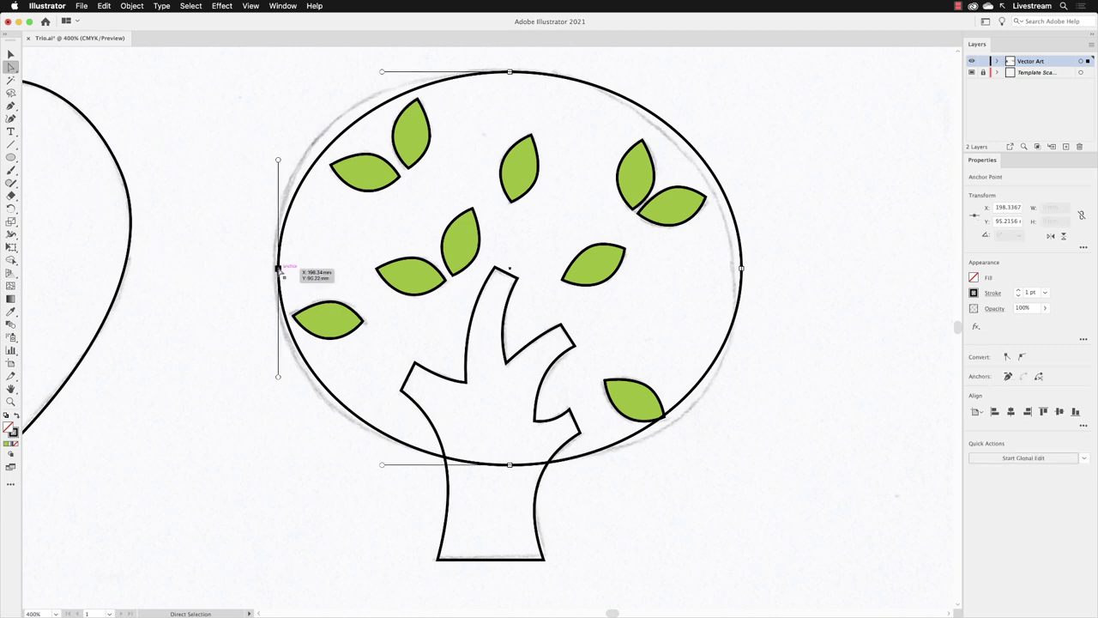
left_click_drag(278, 269, 272, 268)
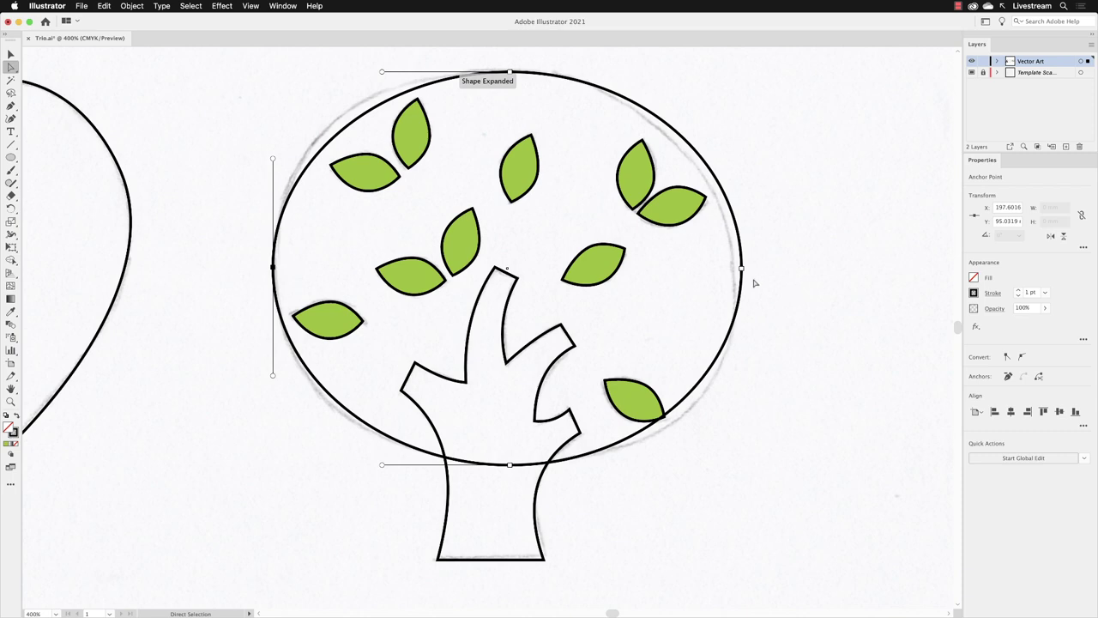
left_click_drag(742, 268, 736, 290)
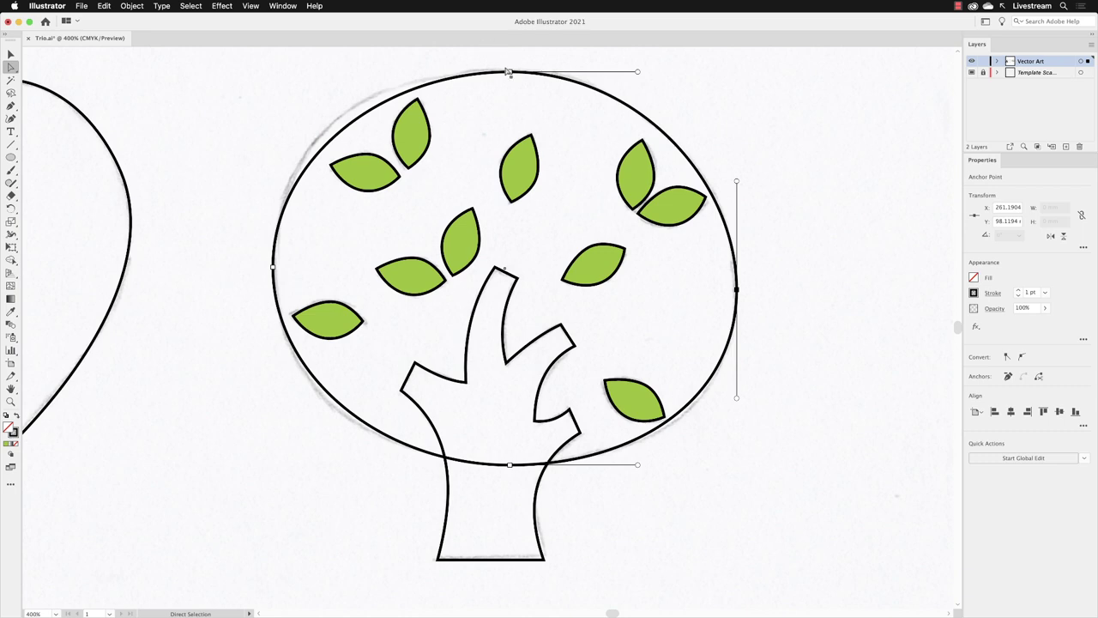
left_click_drag(510, 72, 505, 77)
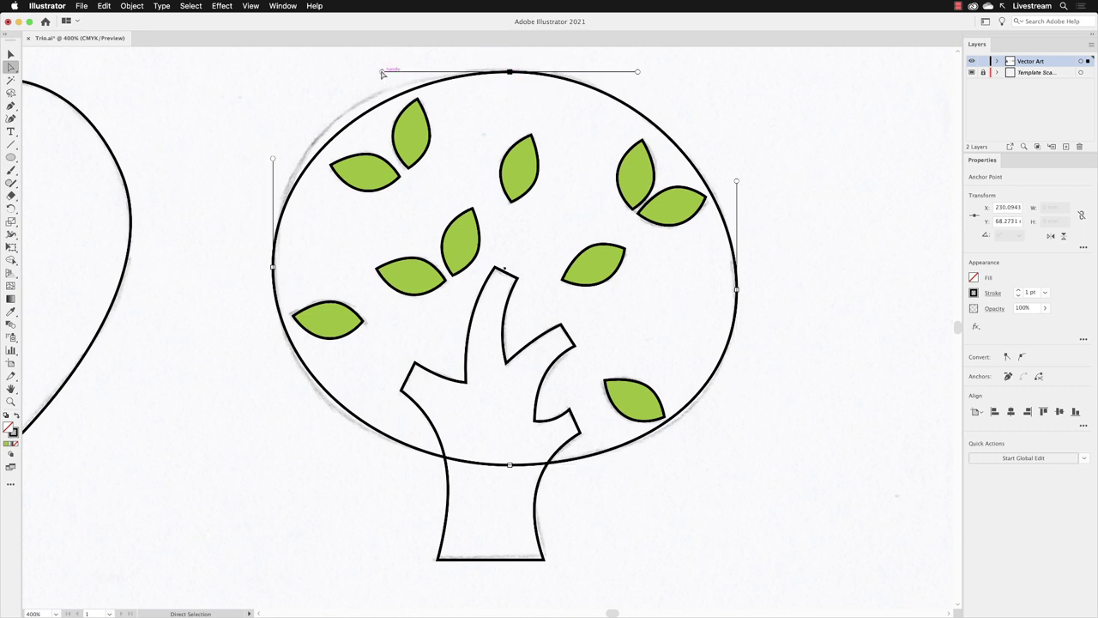
left_click_drag(382, 75, 344, 71)
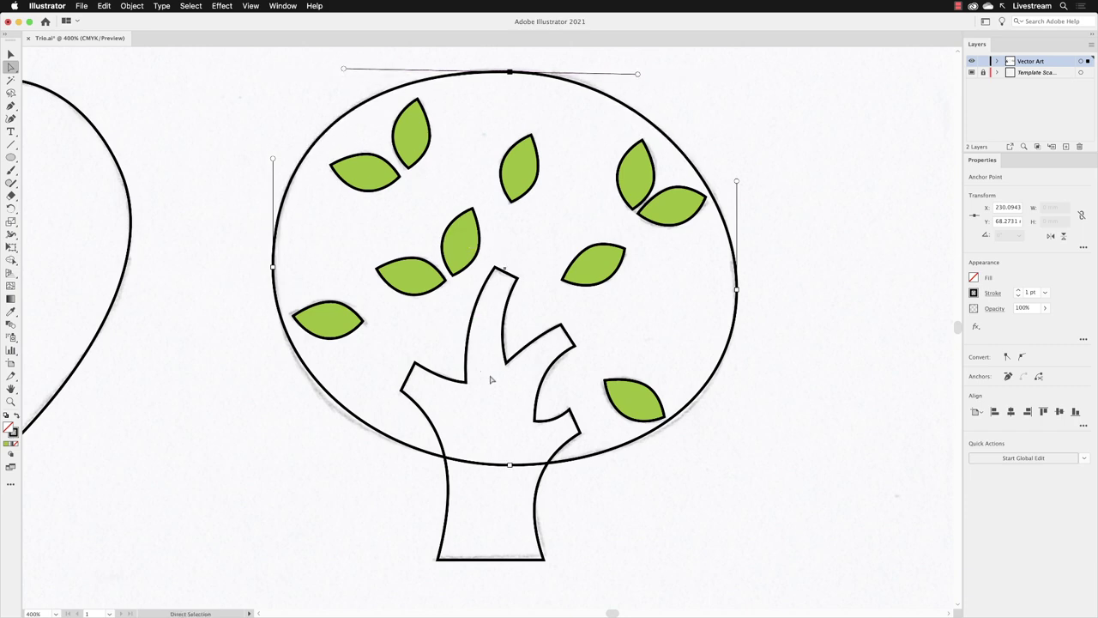
left_click(509, 468)
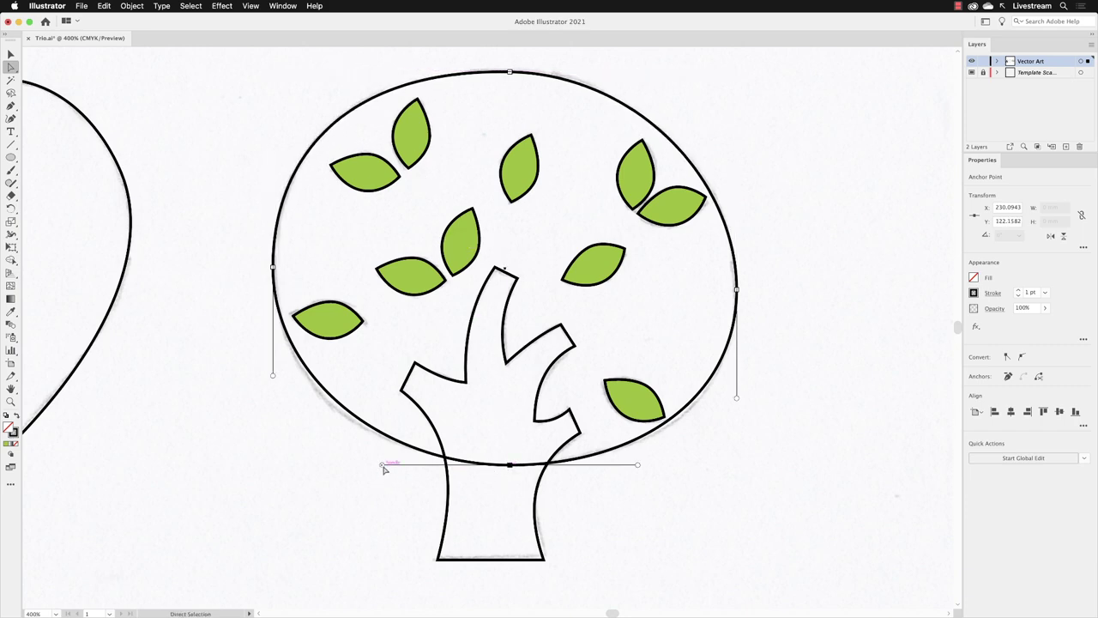
left_click_drag(382, 465, 353, 465)
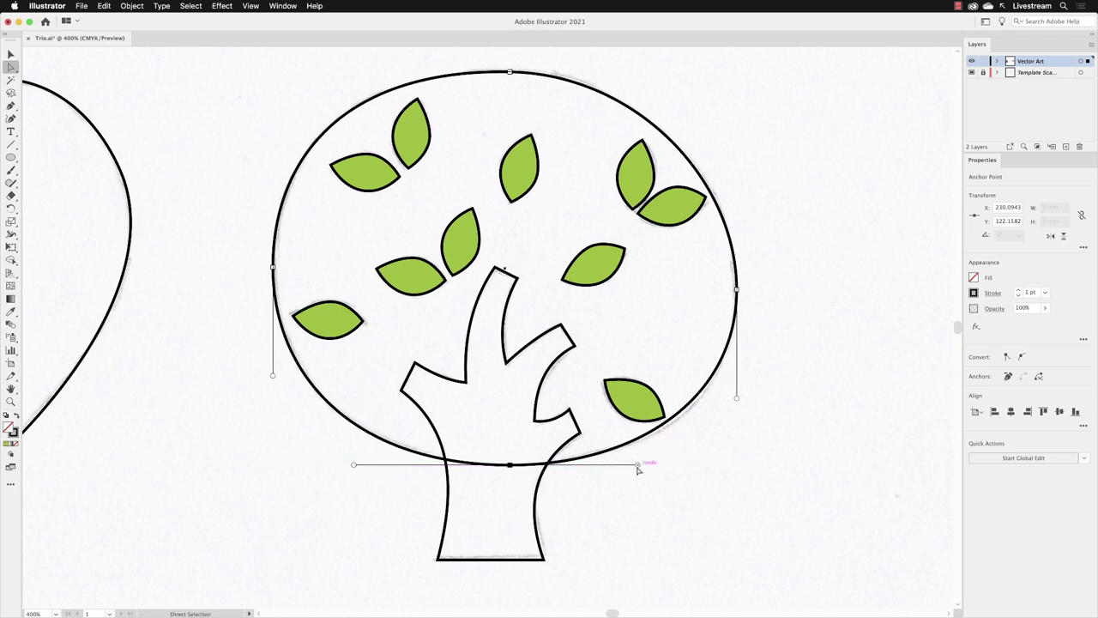
left_click_drag(639, 467, 661, 462)
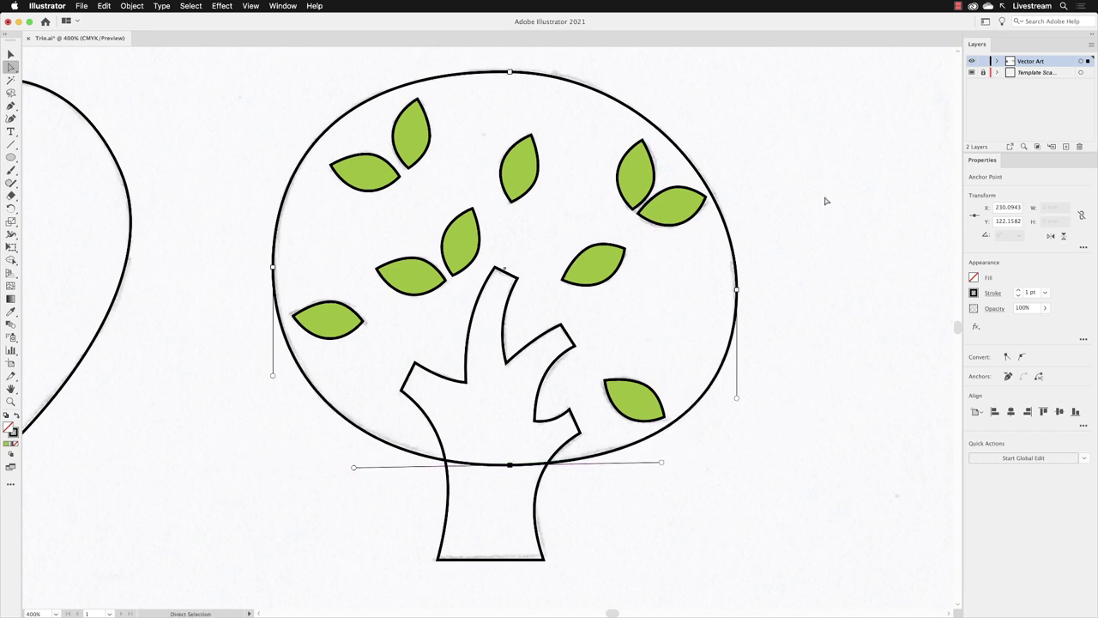
Give the reshaped crown ellipse a dark green swatch fill.
left_click(10, 55)
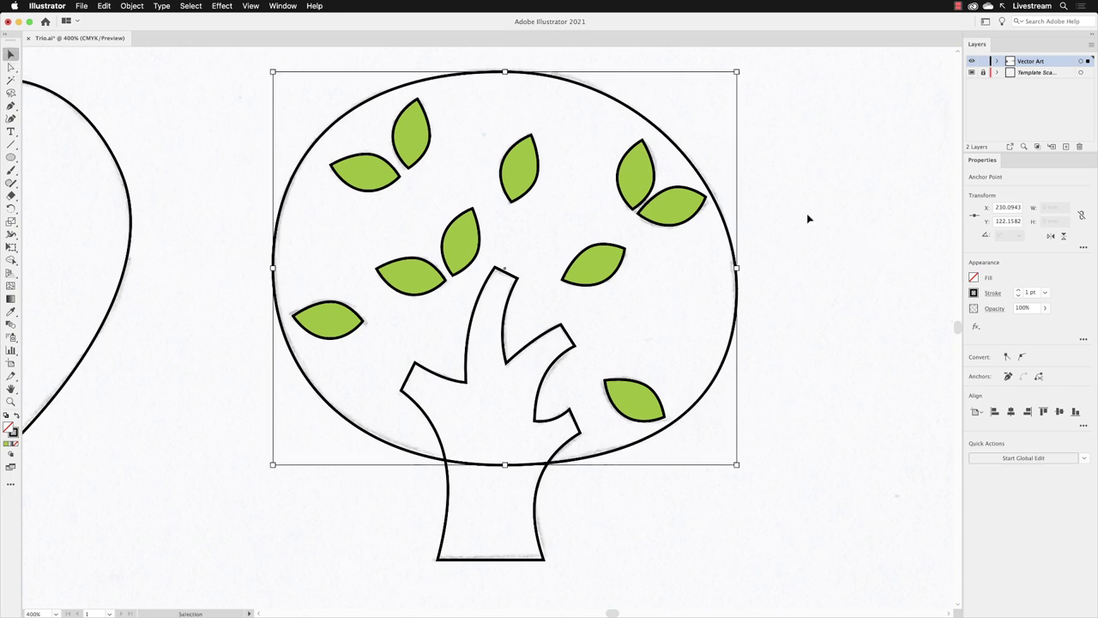
left_click(974, 277)
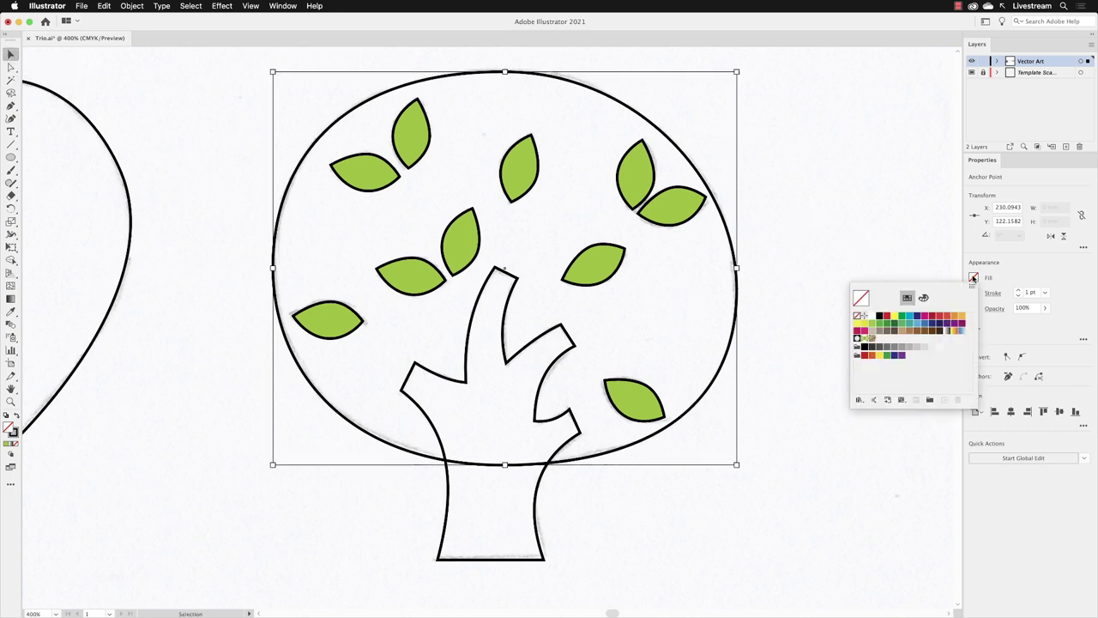
left_click(893, 324)
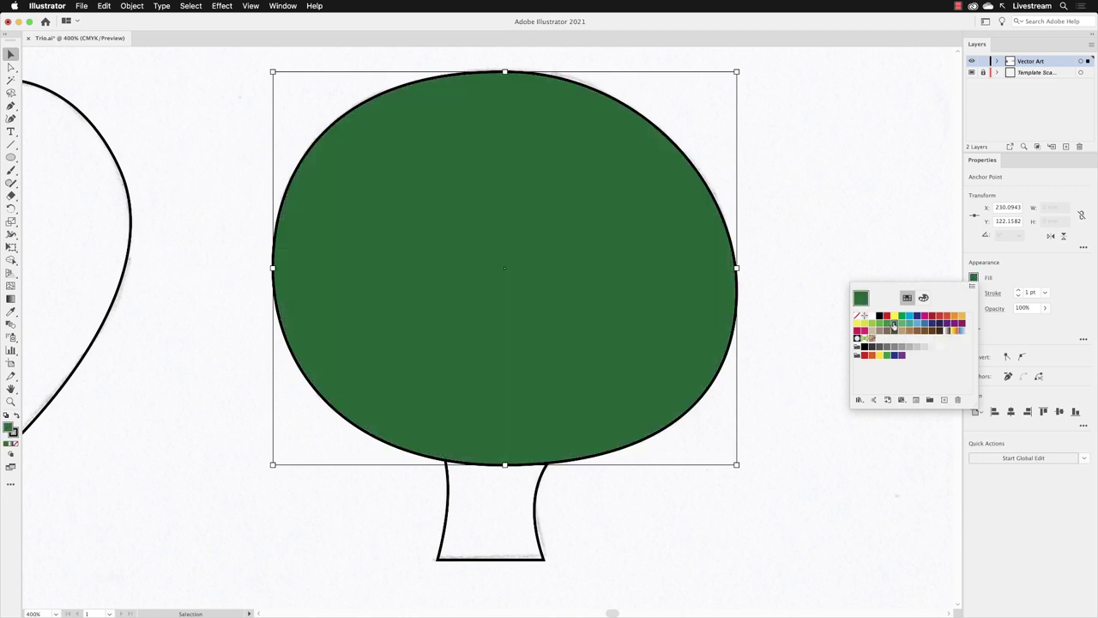
left_click(861, 214)
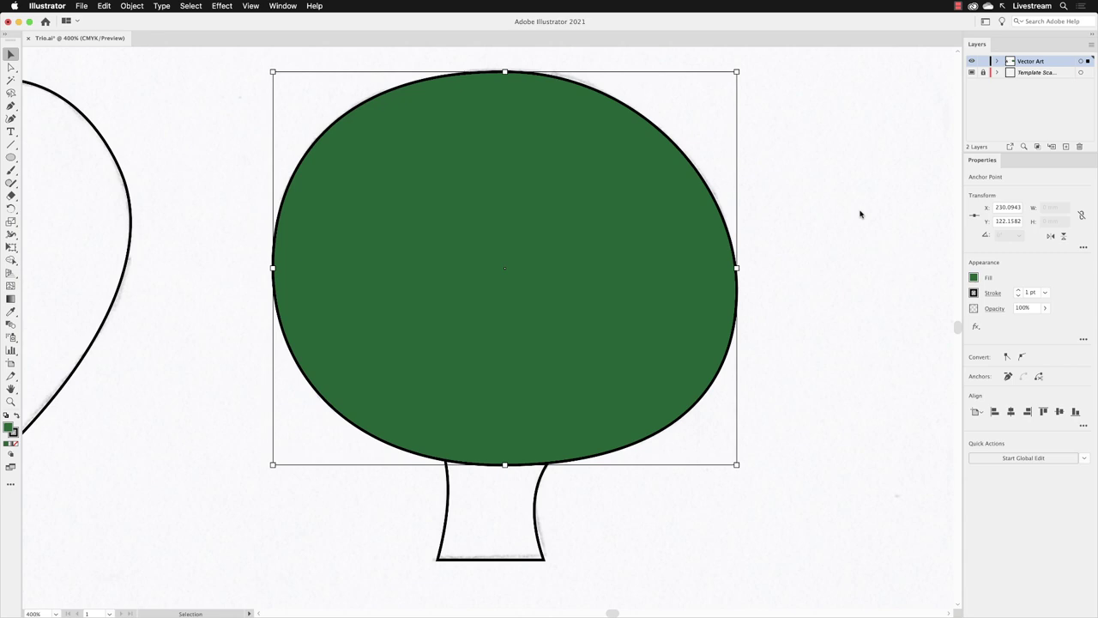
Send the dark green canopy to the back with Arrange > Send to Back.
right_click(413, 176)
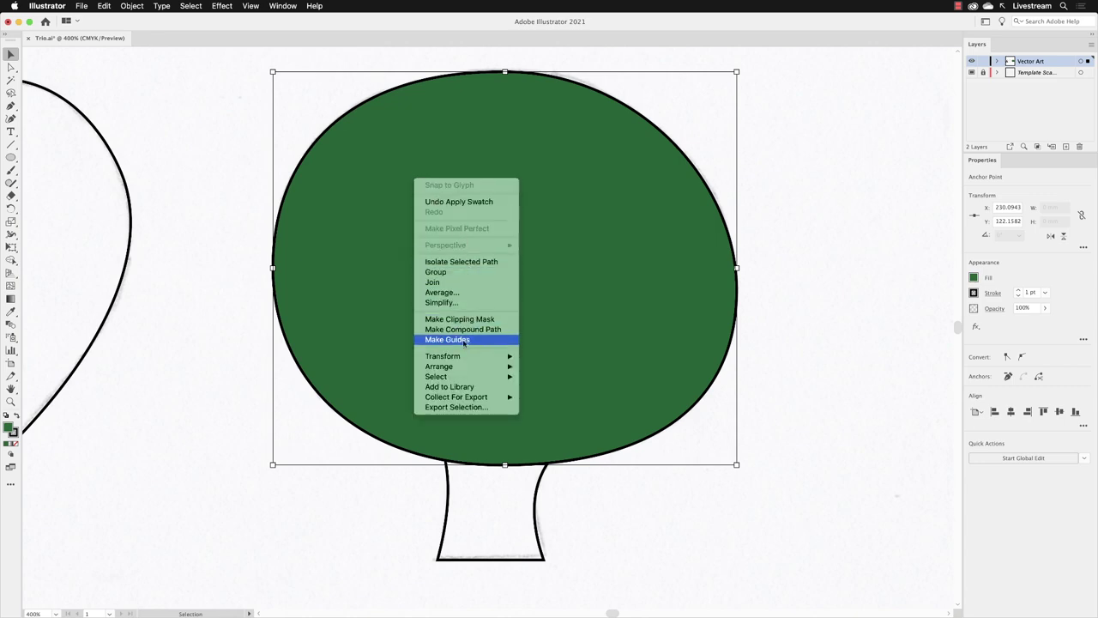
mouse_move(463, 369)
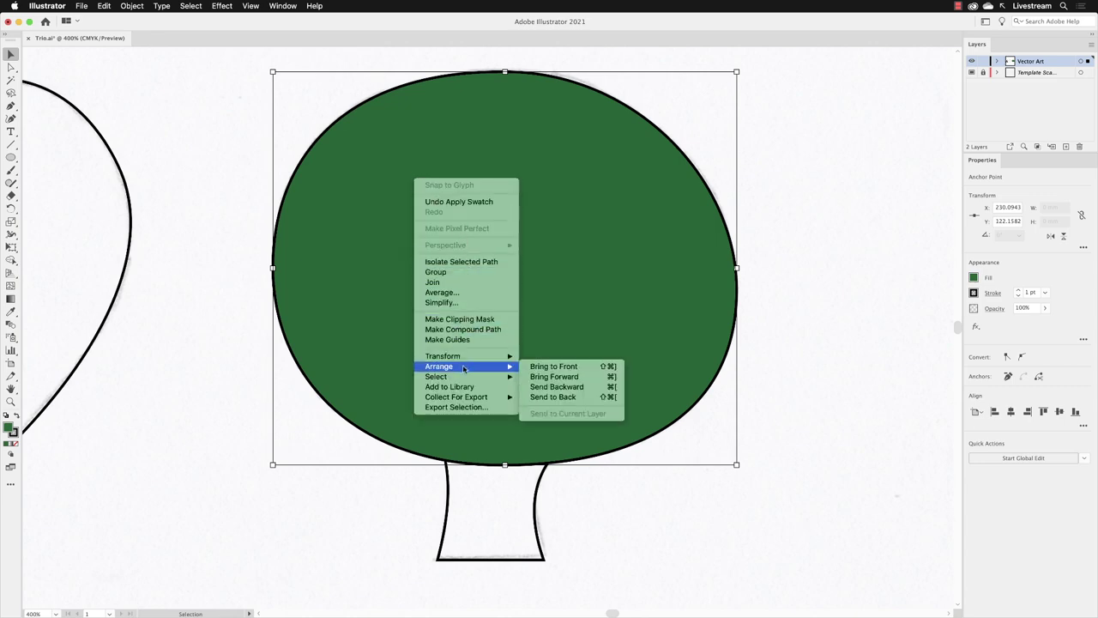
left_click(573, 399)
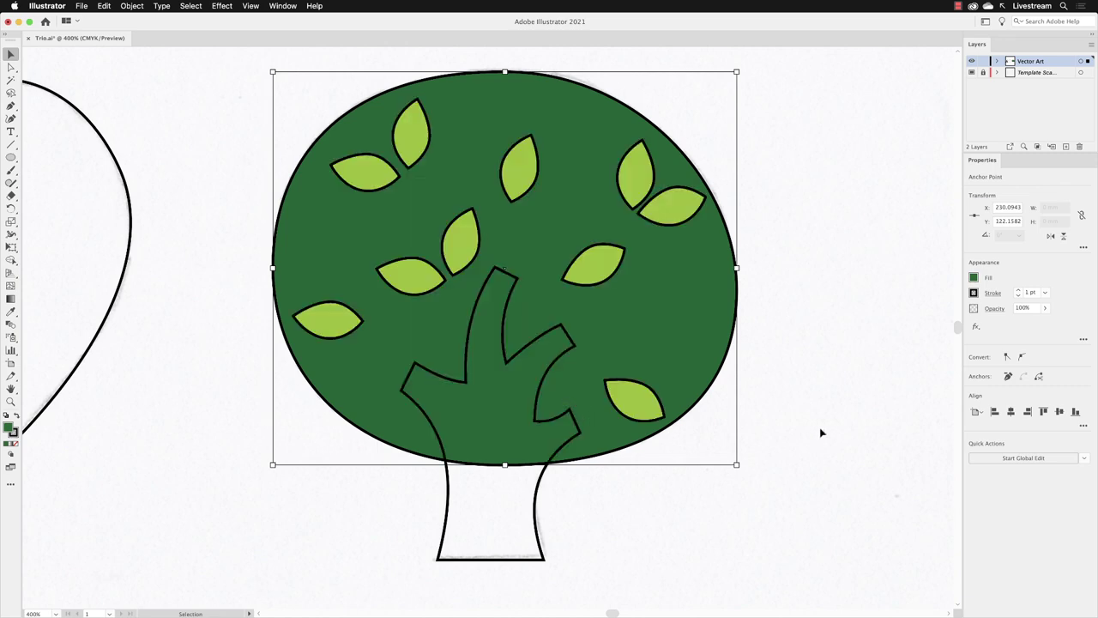
Fill the trunk and branches with a dark brown swatch, then deselect.
left_click(540, 484)
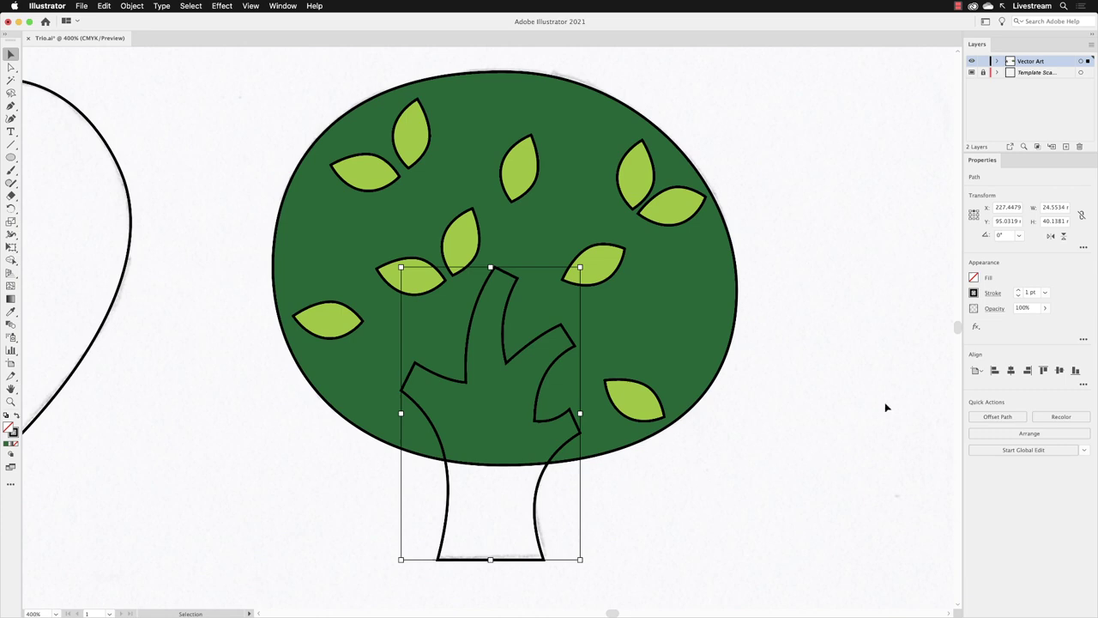
left_click(974, 277)
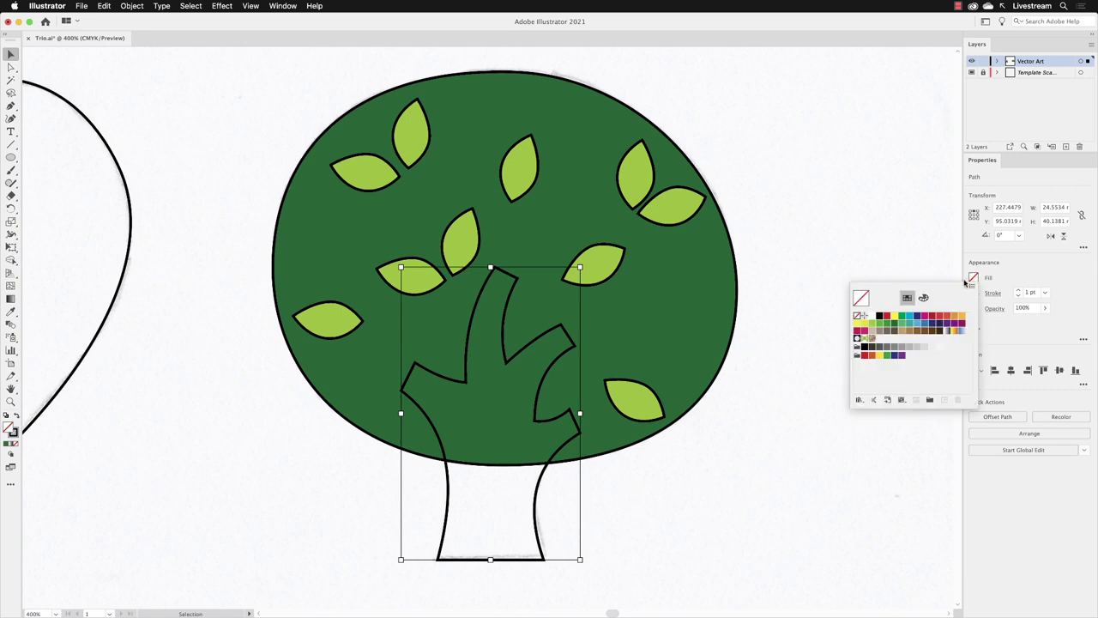
left_click(910, 332)
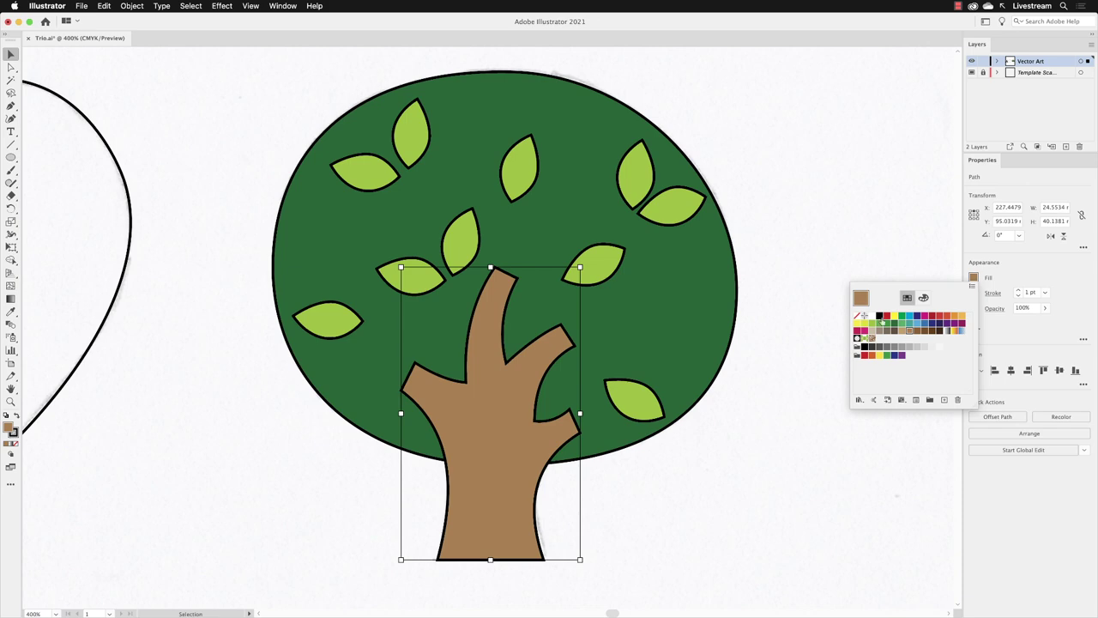
left_click(917, 332)
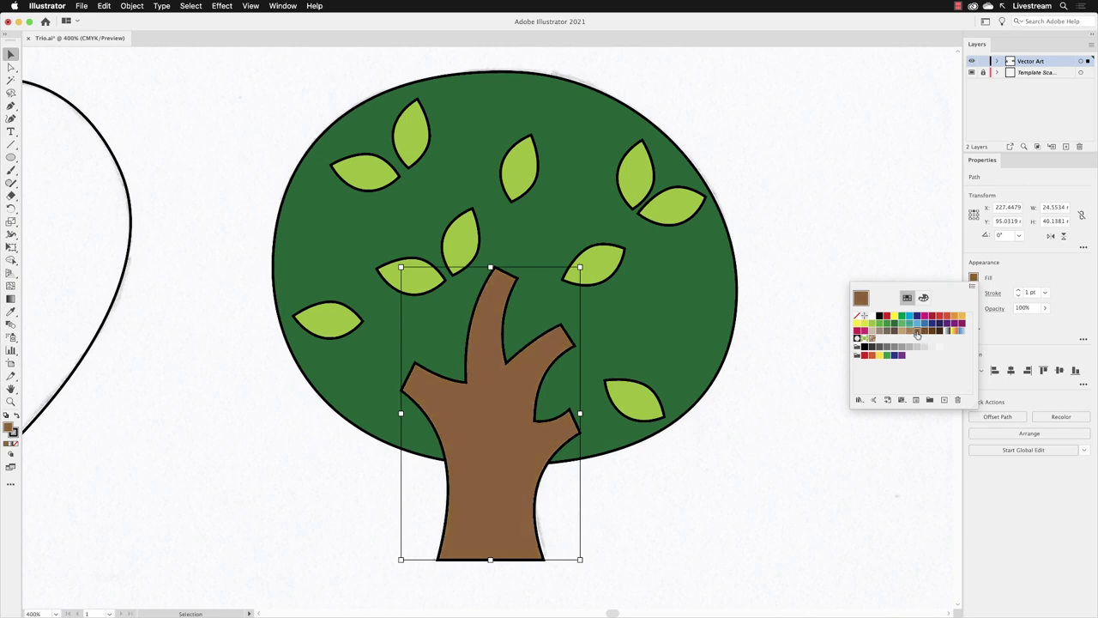
left_click(829, 232)
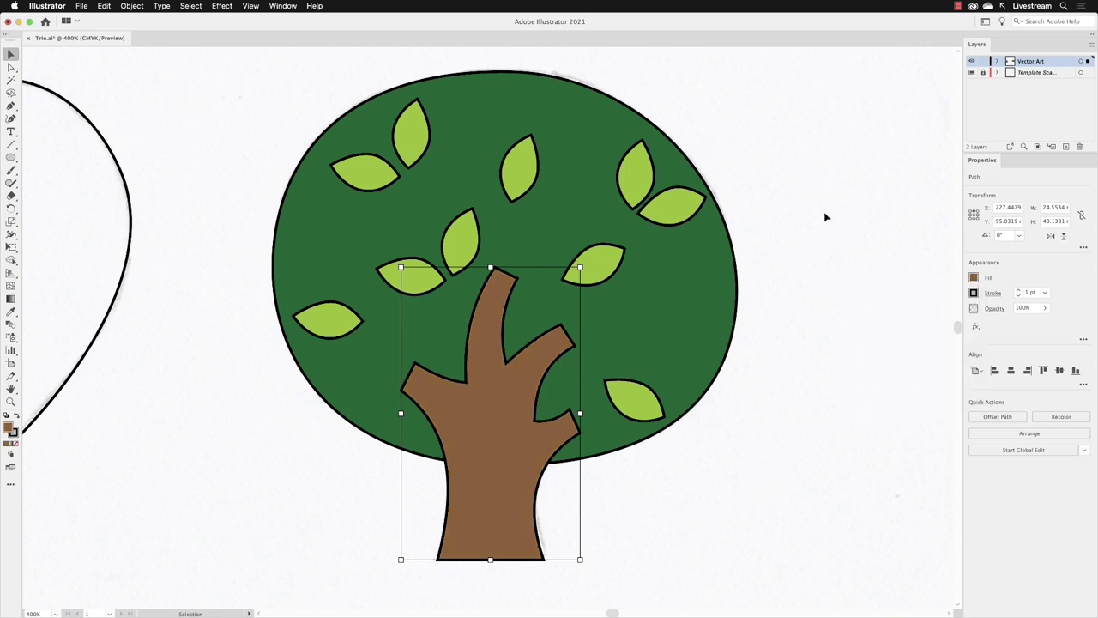
left_click(826, 216)
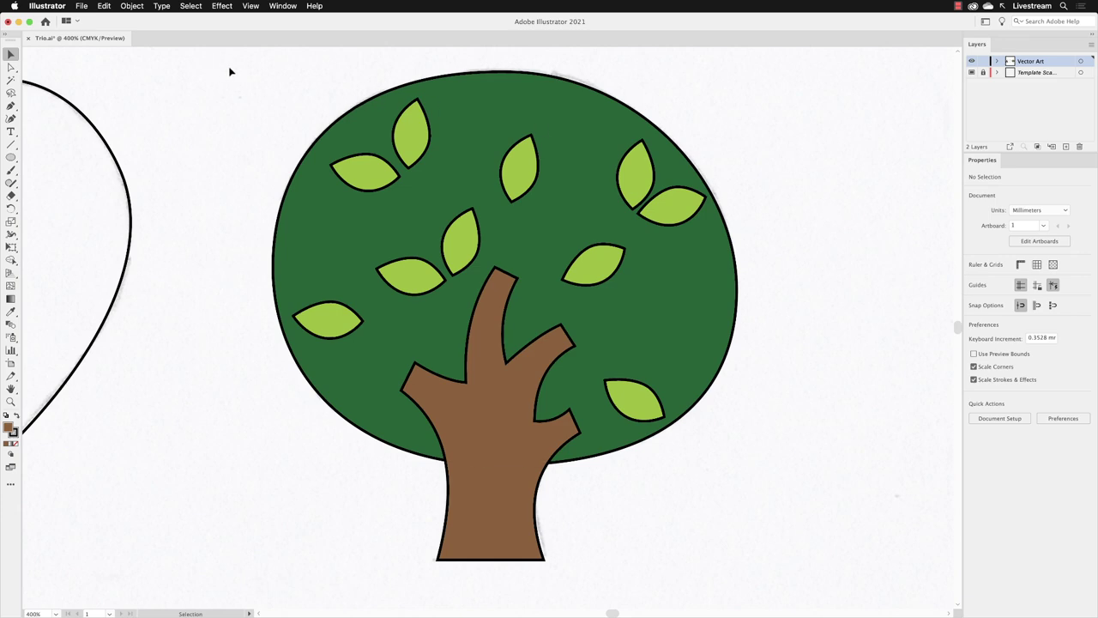
Set the stroke of every tree part to None, deselect, and fit the artboard with Cmd+0.
left_click_drag(264, 94, 779, 494)
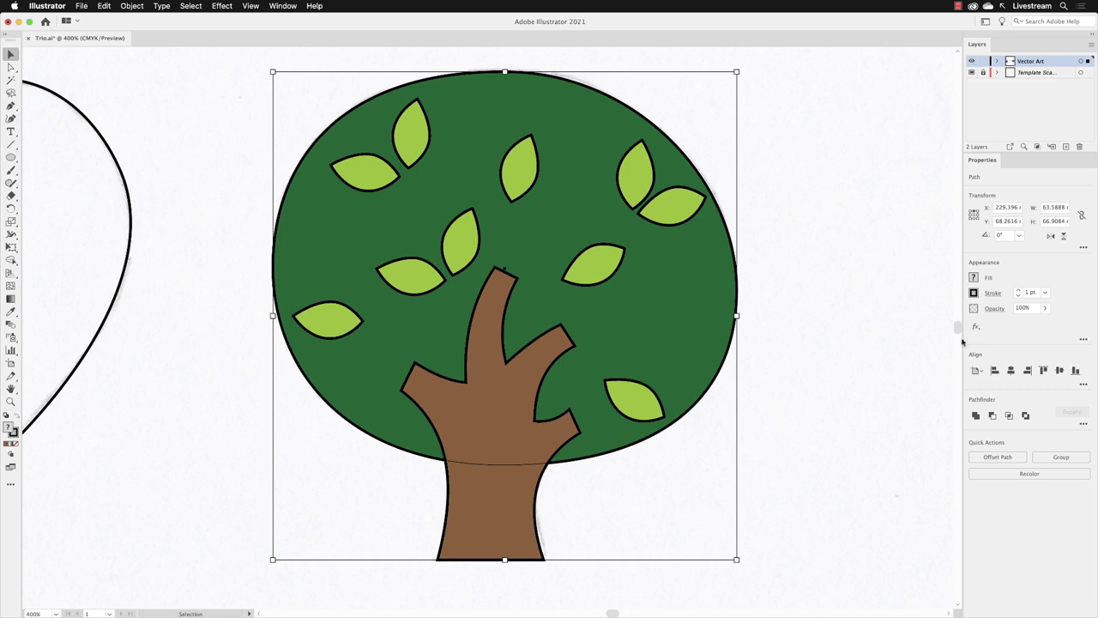
left_click(974, 293)
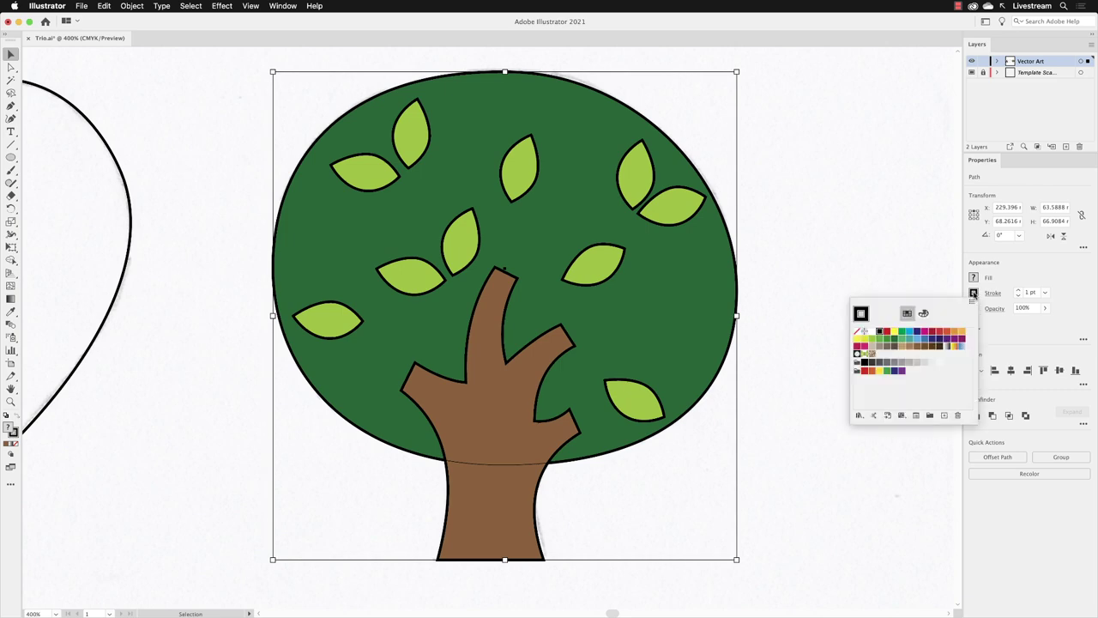
left_click(857, 332)
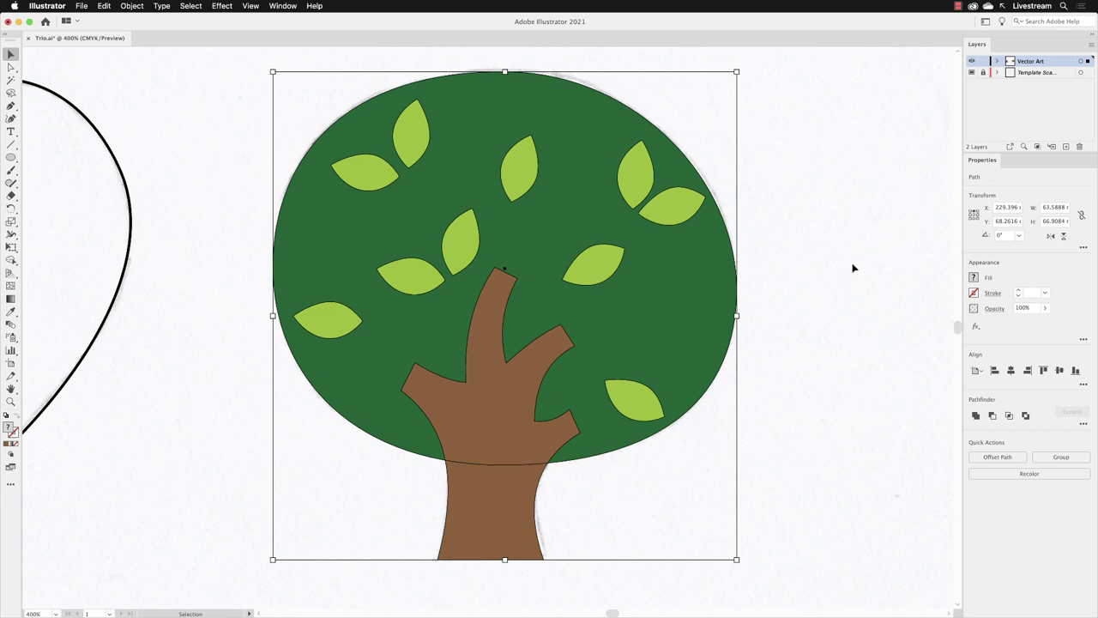
left_click(853, 268)
key("super+0")
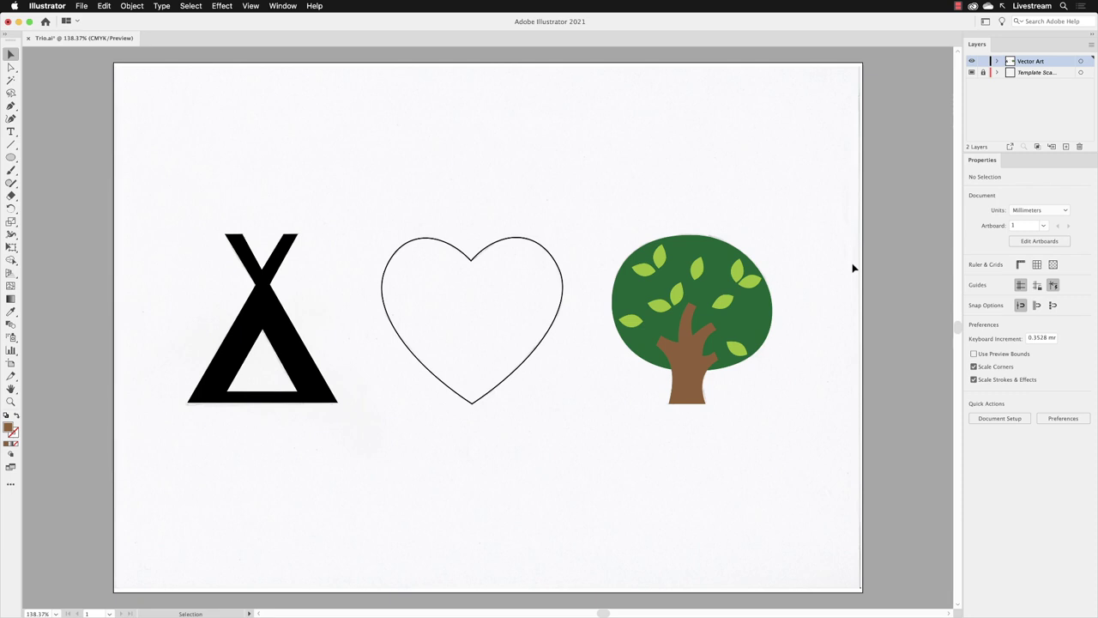
Save Trio.ai via File > Save, accepting the legacy-format warning.
left_click(80, 6)
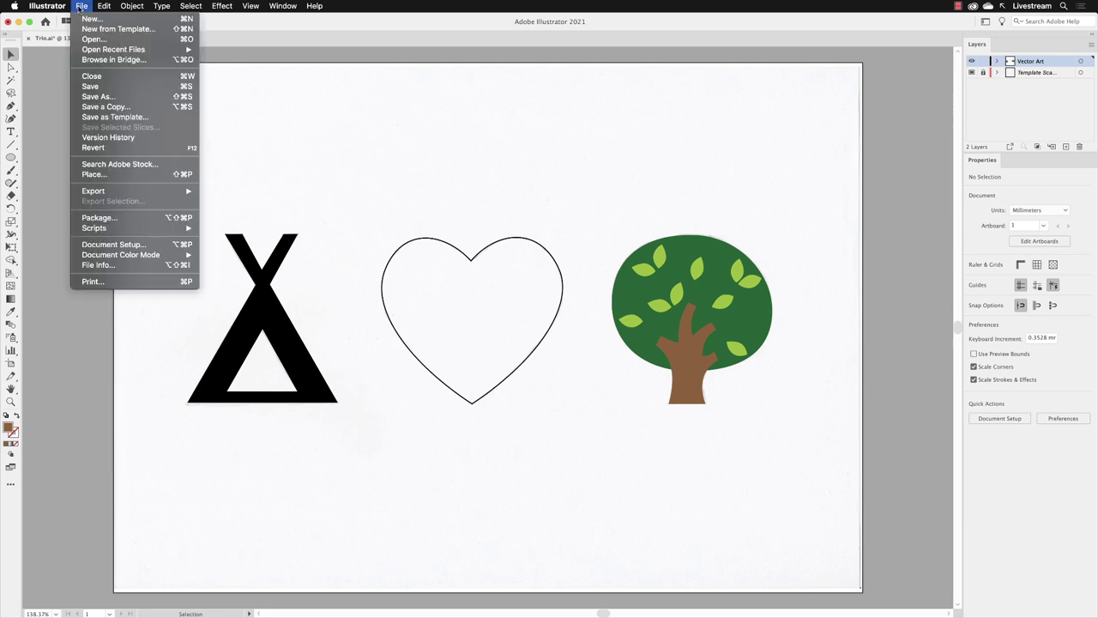
left_click(90, 86)
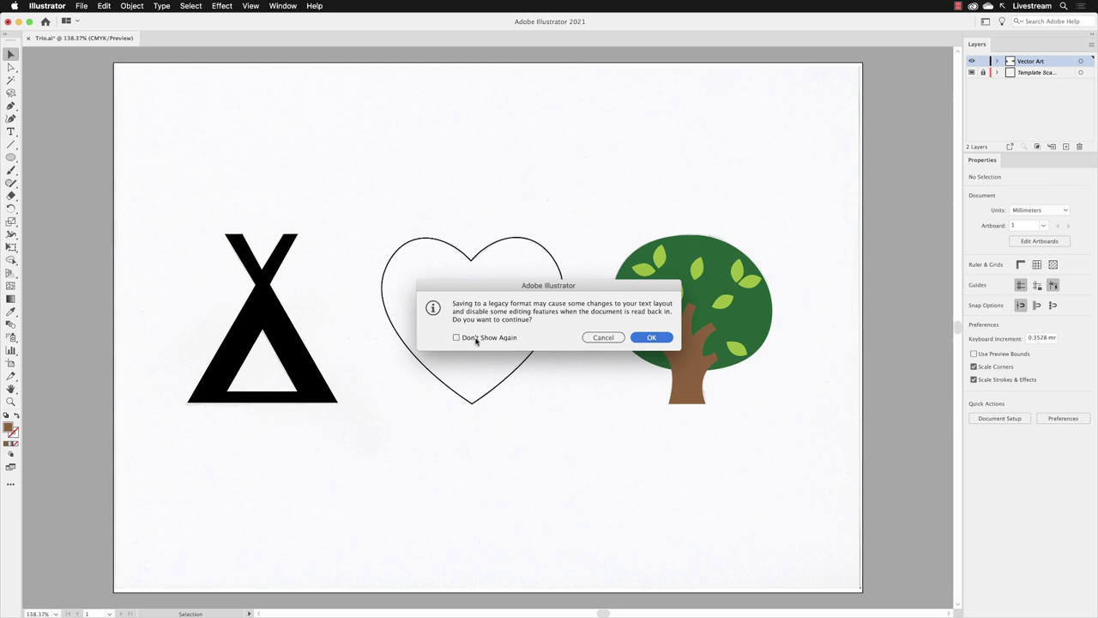
left_click(648, 338)
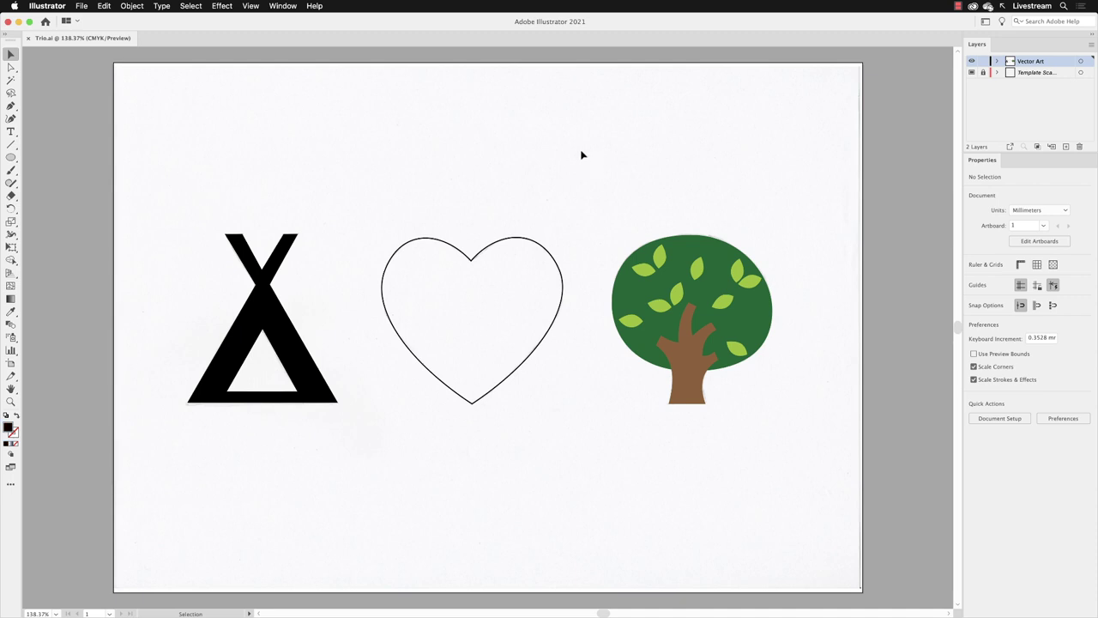
left_click(82, 6)
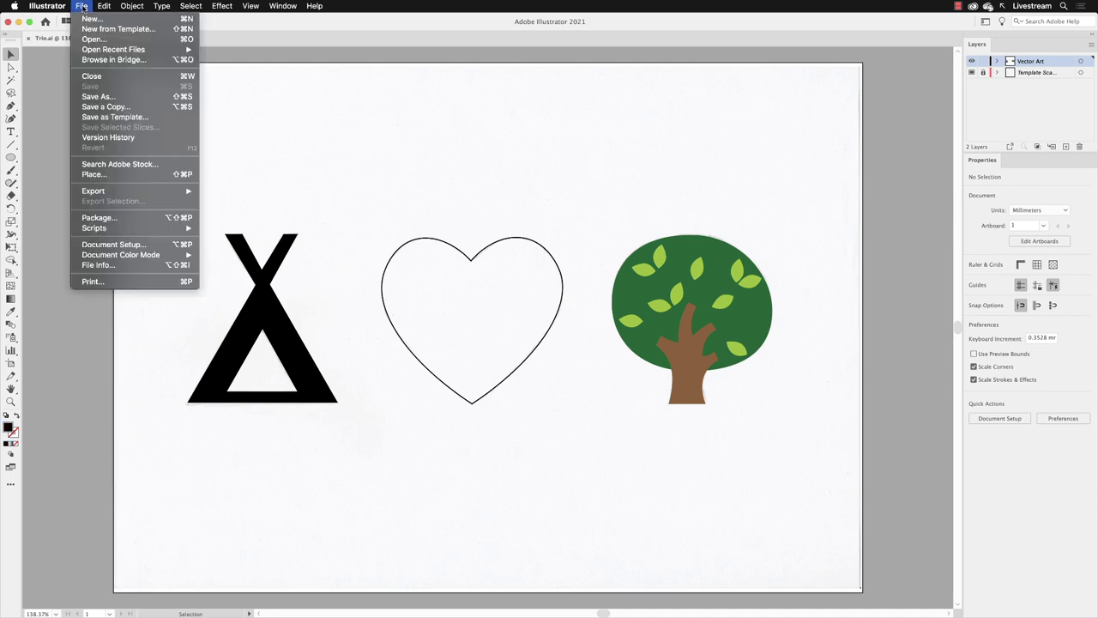